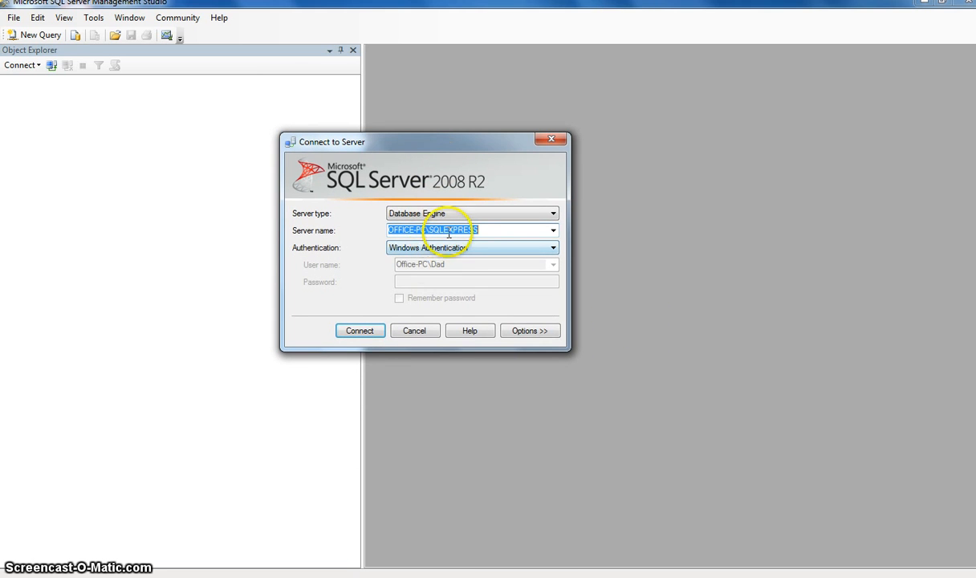
- Connect to the OFFICE-PC\SQLEXPRESS database engine, and list the tables of the Tfs_Configuration database to locate dbo.tbl_AccessMapping
{"action": "left_click", "coordinate": [361, 333]}
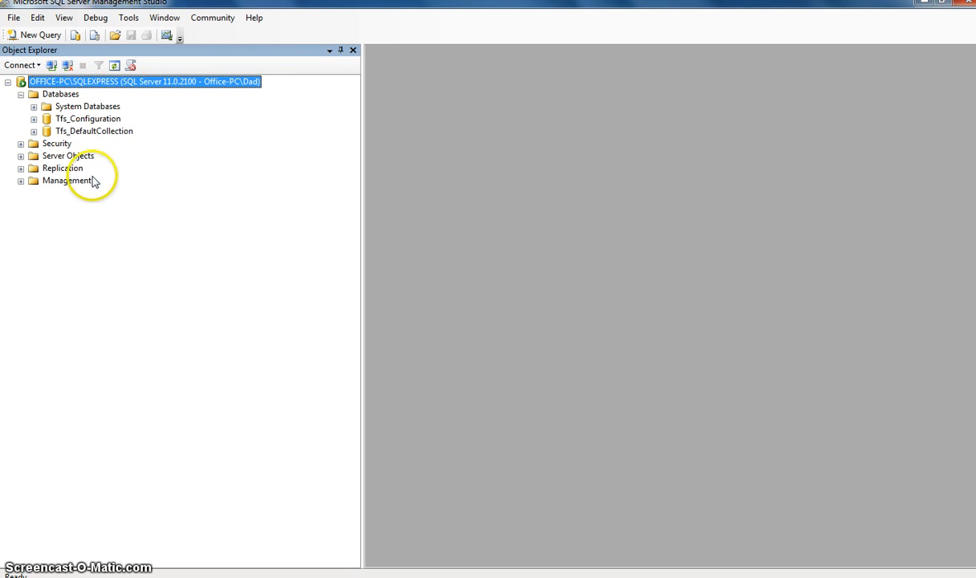
{"action": "left_click", "coordinate": [74, 120]}
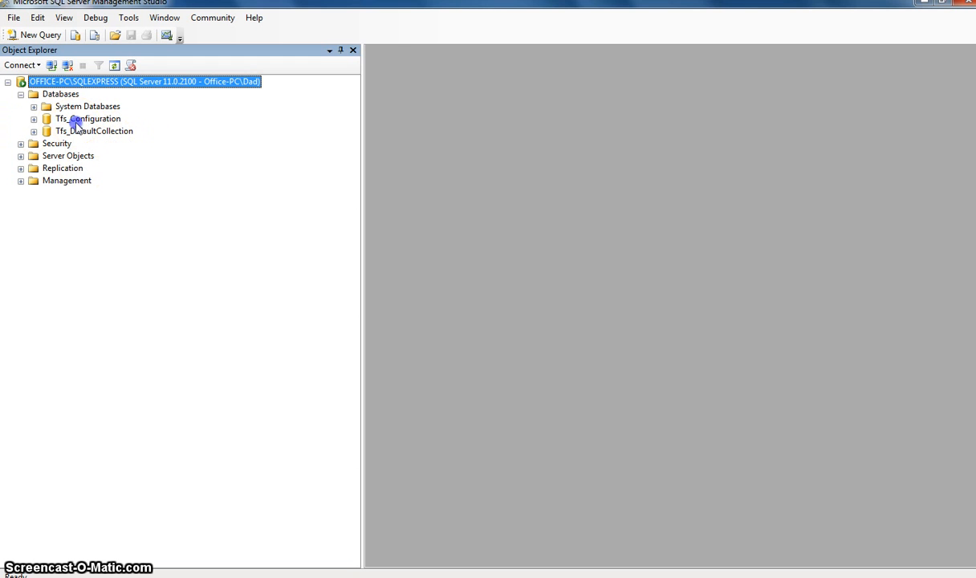
{"action": "left_click", "coordinate": [34, 120]}
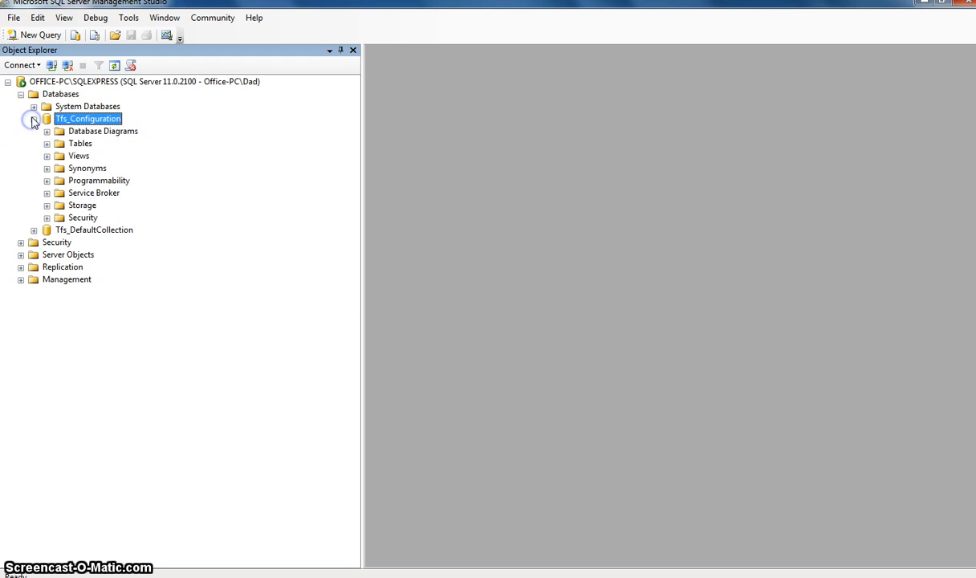
{"action": "left_click", "coordinate": [46, 143]}
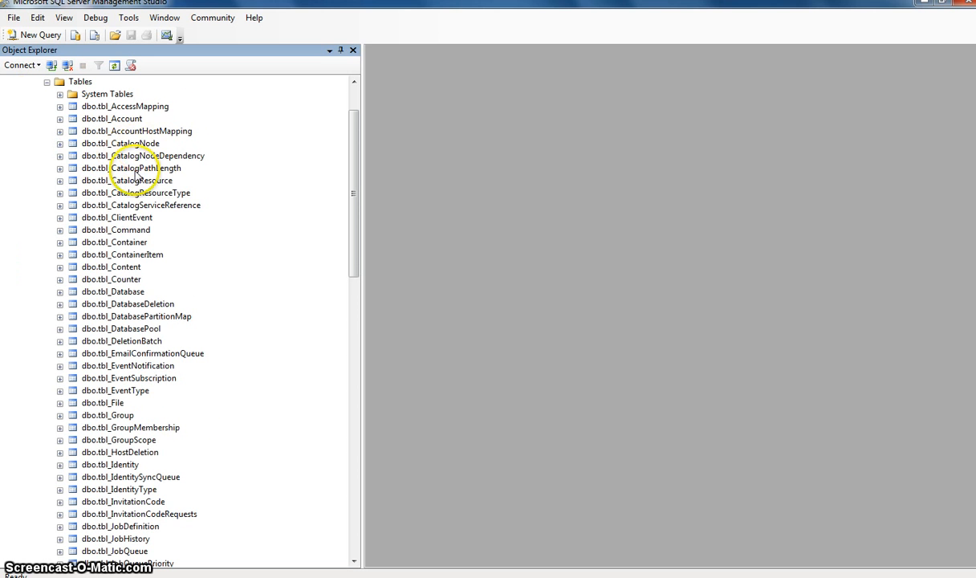
{"action": "scroll", "coordinate": [137, 209], "scroll_direction": "down", "scroll_amount": 6}
{"action": "scroll", "coordinate": [133, 221], "scroll_direction": "down", "scroll_amount": 15}
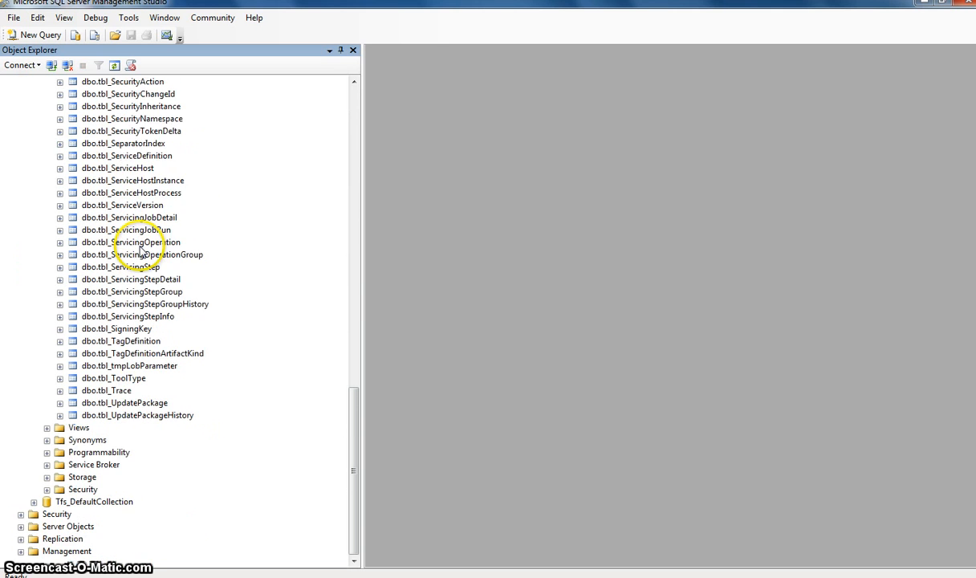
{"action": "scroll", "coordinate": [141, 250], "scroll_direction": "up", "scroll_amount": 11}
{"action": "scroll", "coordinate": [141, 250], "scroll_direction": "up", "scroll_amount": 12}
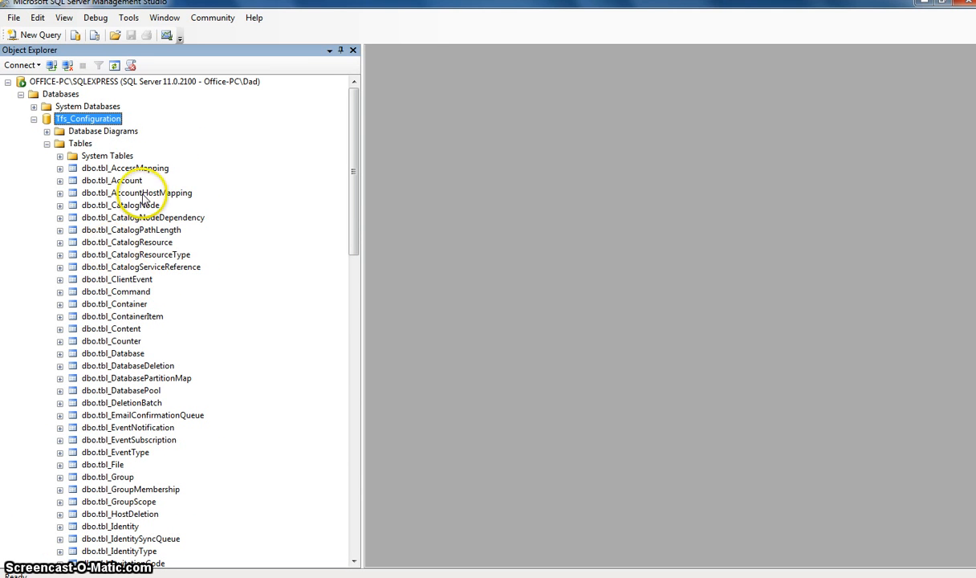
{"action": "left_click", "coordinate": [141, 168]}
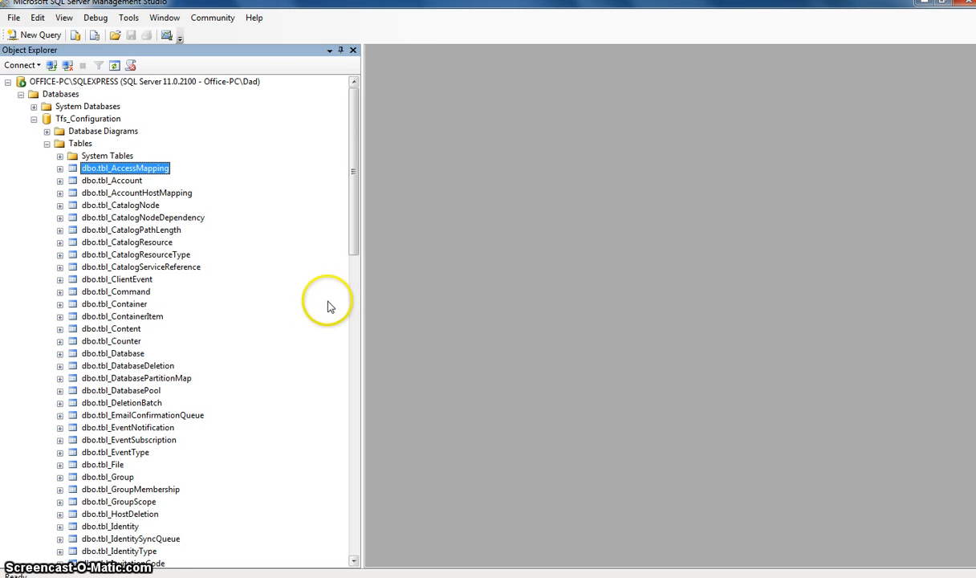
- Start the Generate Scripts wizard for the Tfs_Configuration database and proceed past its introduction to choosing objects
{"action": "left_click", "coordinate": [72, 120]}
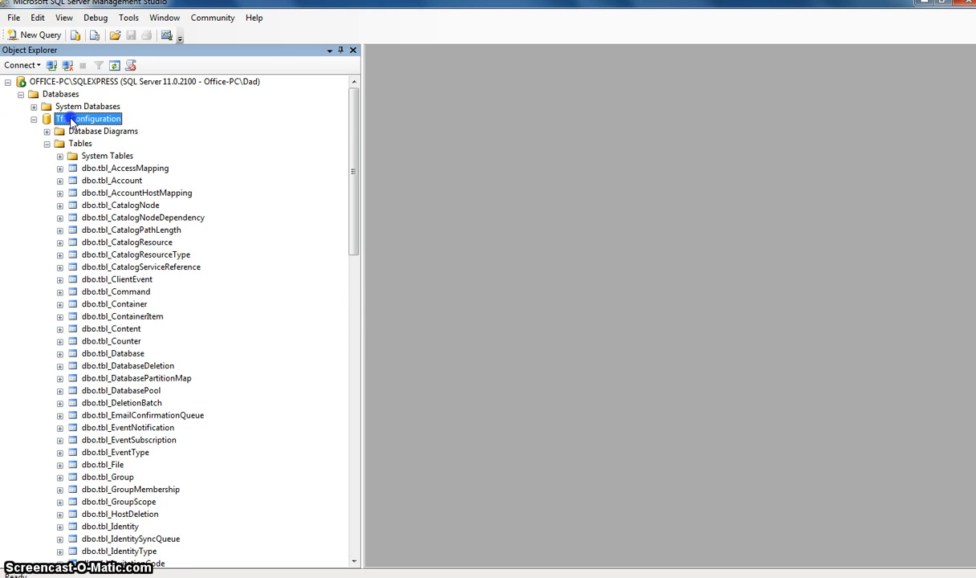
{"action": "left_click", "coordinate": [77, 122]}
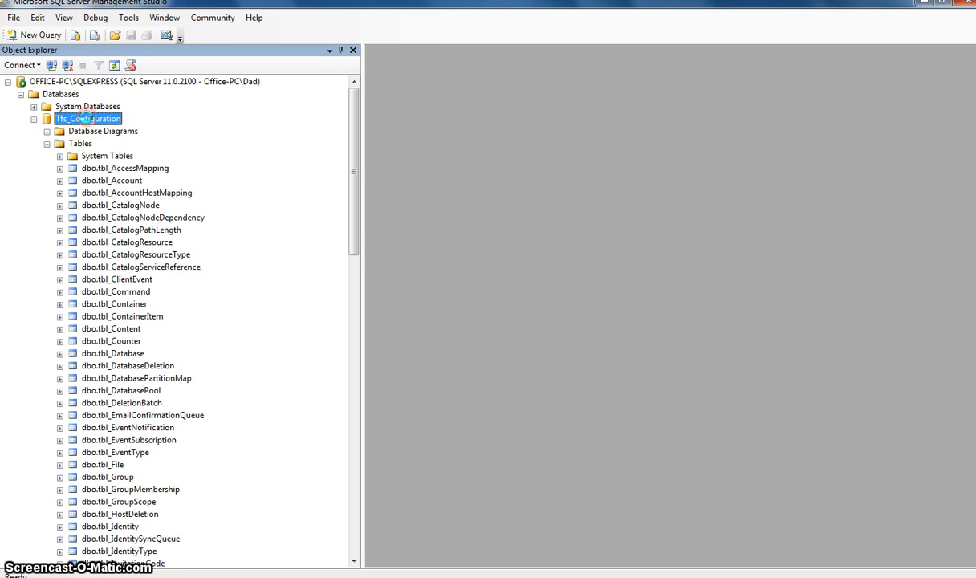
{"action": "right_click", "coordinate": [88, 122]}
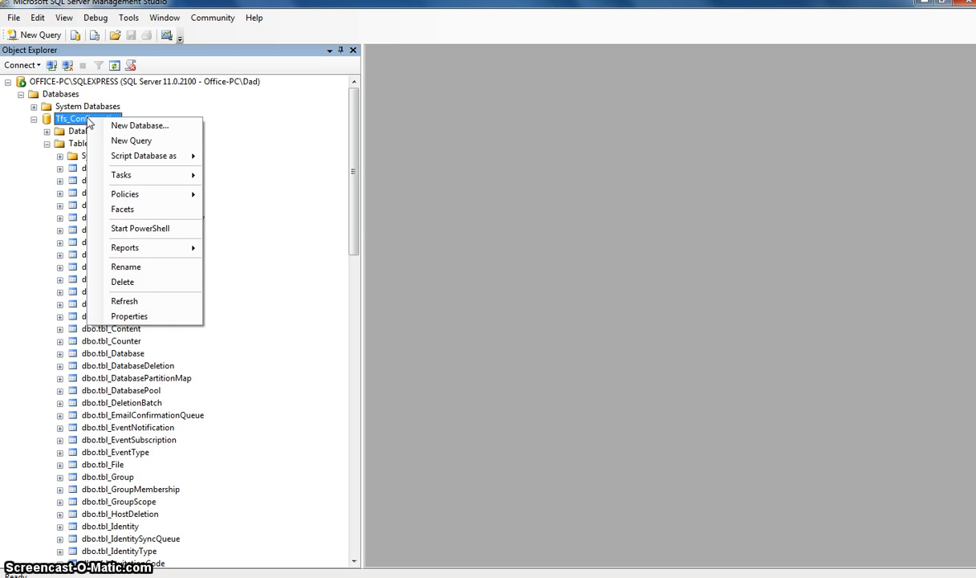
{"action": "mouse_move", "coordinate": [146, 178]}
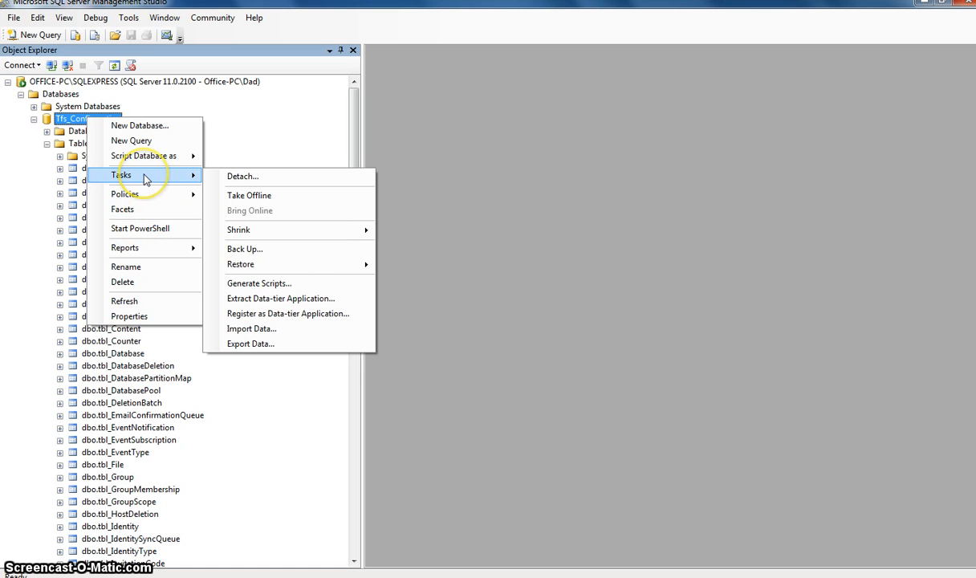
{"action": "left_click", "coordinate": [273, 284]}
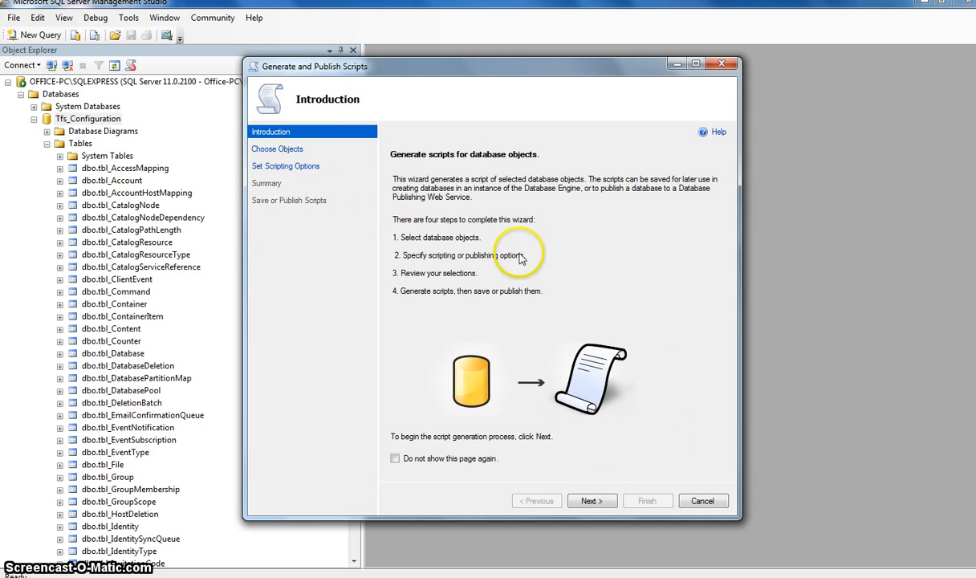
{"action": "left_click", "coordinate": [591, 501]}
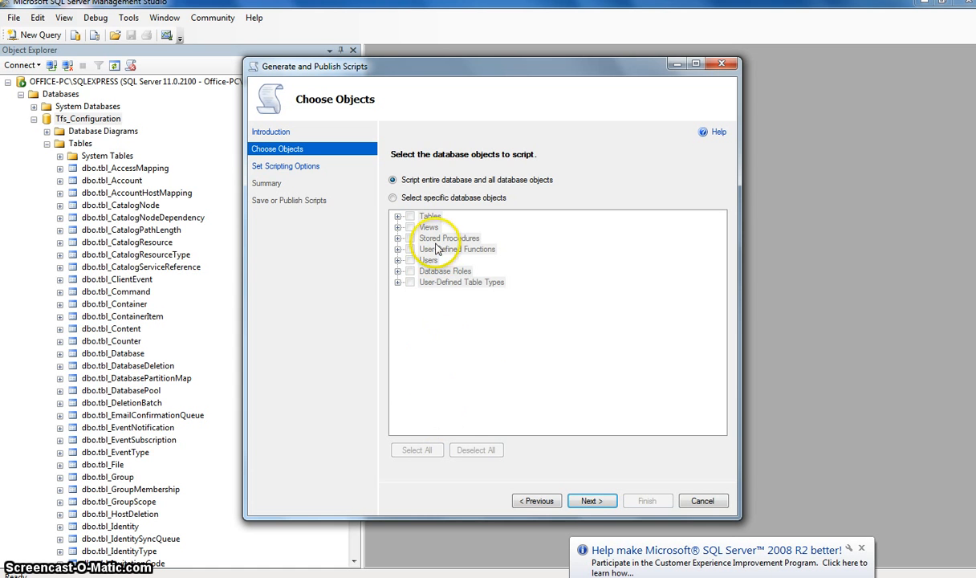
- Limit the script to specific database objects, choosing only the dbo.tbl_AccessMapping table, and continue to the scripting options
{"action": "left_click", "coordinate": [393, 198]}
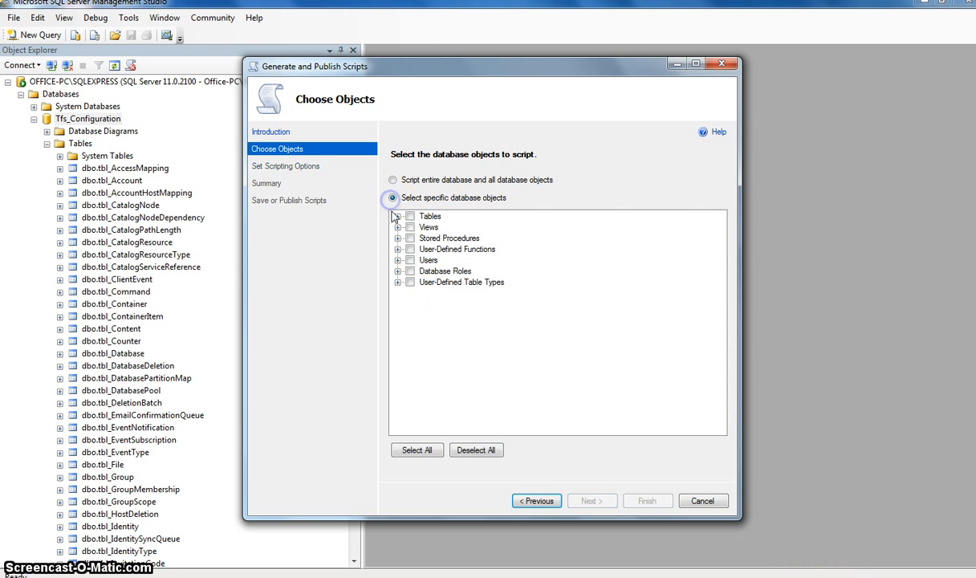
{"action": "left_click", "coordinate": [397, 217]}
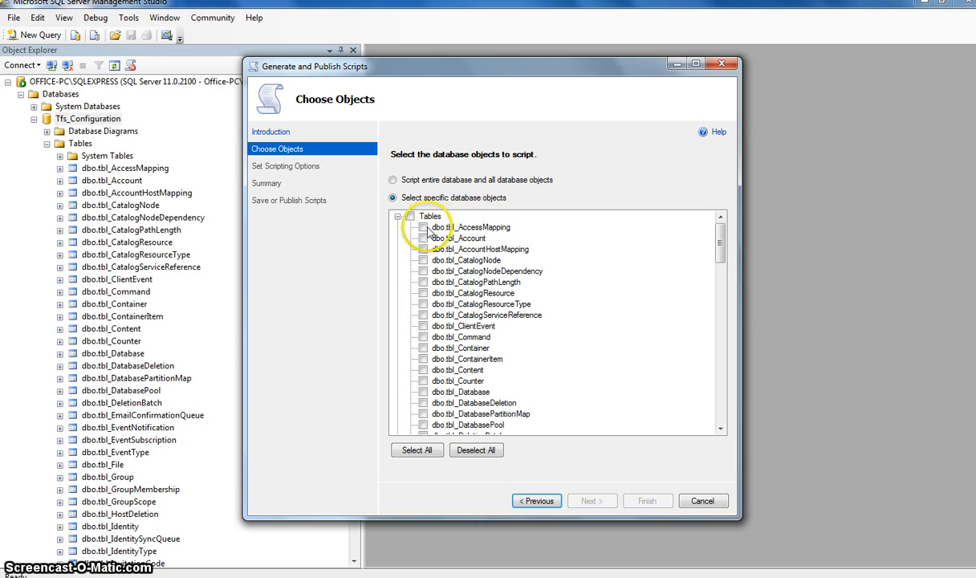
{"action": "left_click", "coordinate": [423, 228]}
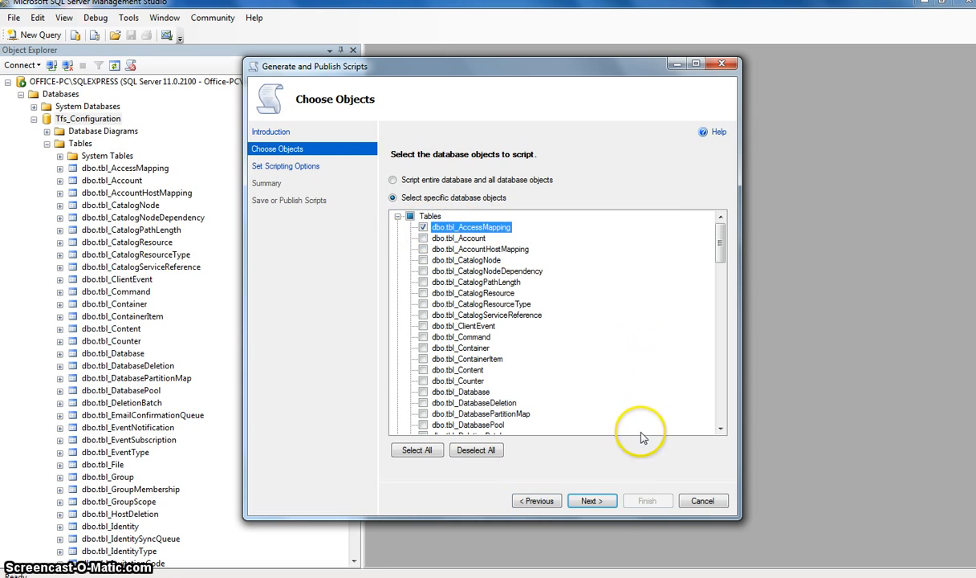
{"action": "left_click", "coordinate": [591, 501]}
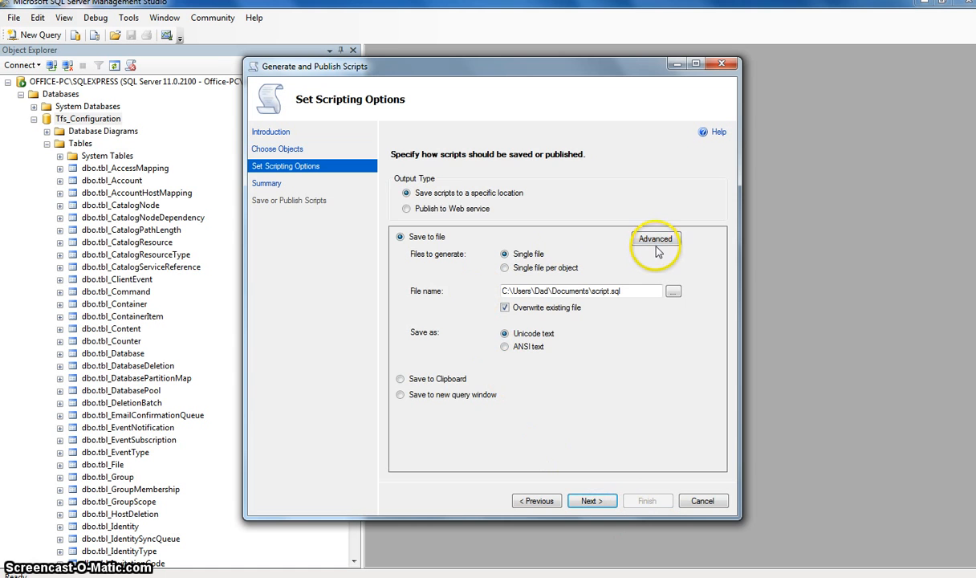
- In the enlarged advanced scripting options, set Script DROP and CREATE to "Script DROP and CREATE"
{"action": "left_click", "coordinate": [656, 239]}
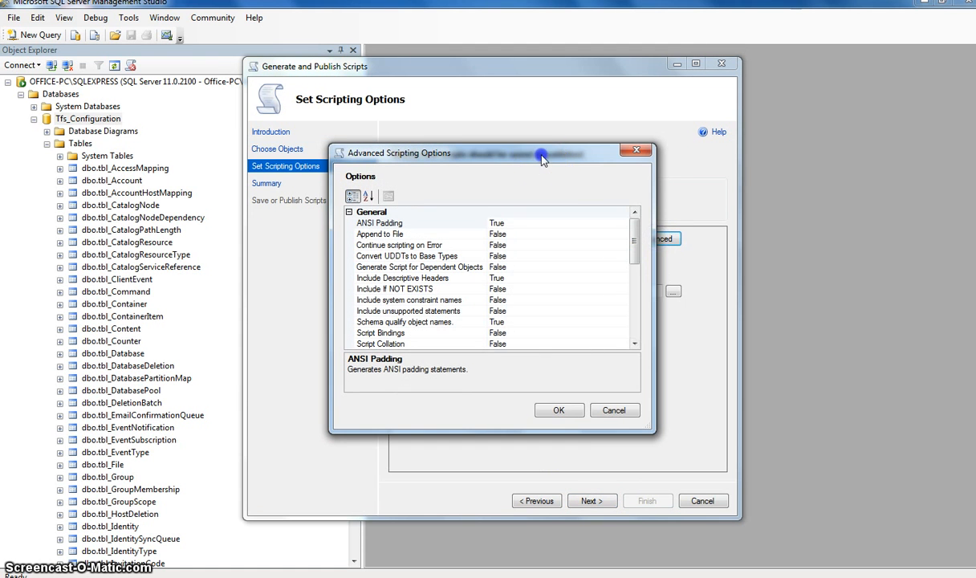
{"action": "left_click_drag", "start_coordinate": [518, 154], "coordinate": [486, 106]}
{"action": "left_click_drag", "start_coordinate": [567, 384], "coordinate": [746, 554]}
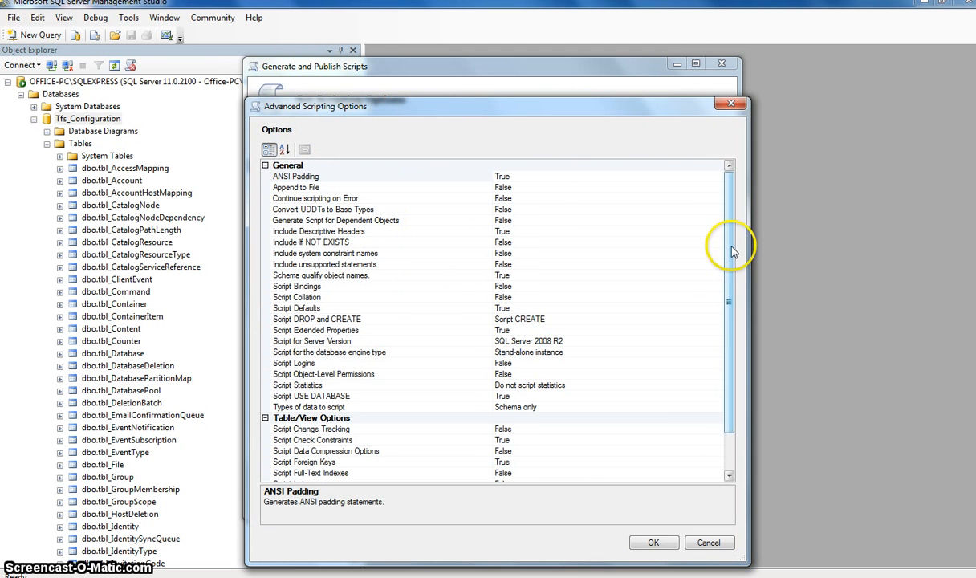
{"action": "mouse_move", "coordinate": [731, 232]}
{"action": "left_mouse_down"}
{"action": "mouse_move", "coordinate": [732, 297]}
{"action": "mouse_move", "coordinate": [734, 242]}
{"action": "left_mouse_up"}
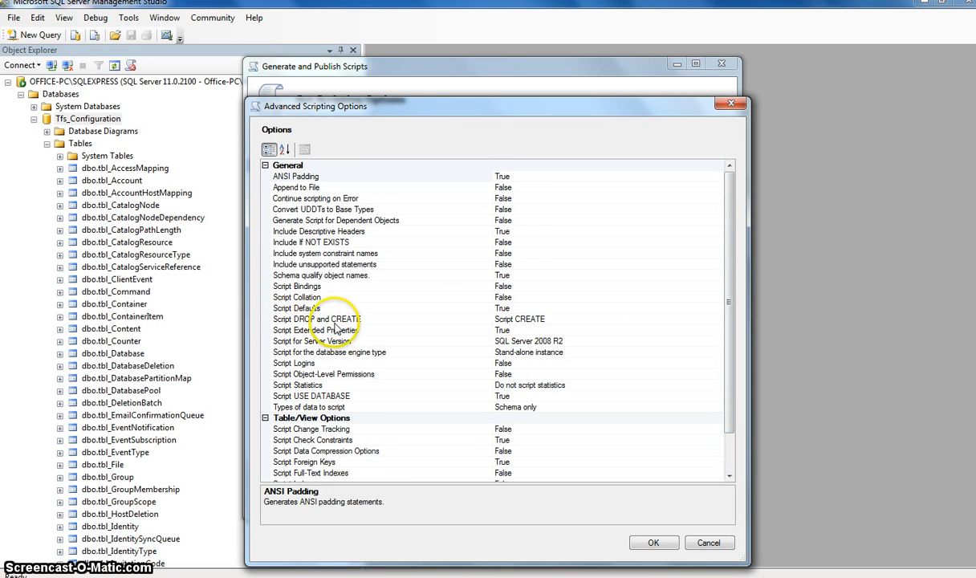
{"action": "left_click", "coordinate": [534, 318]}
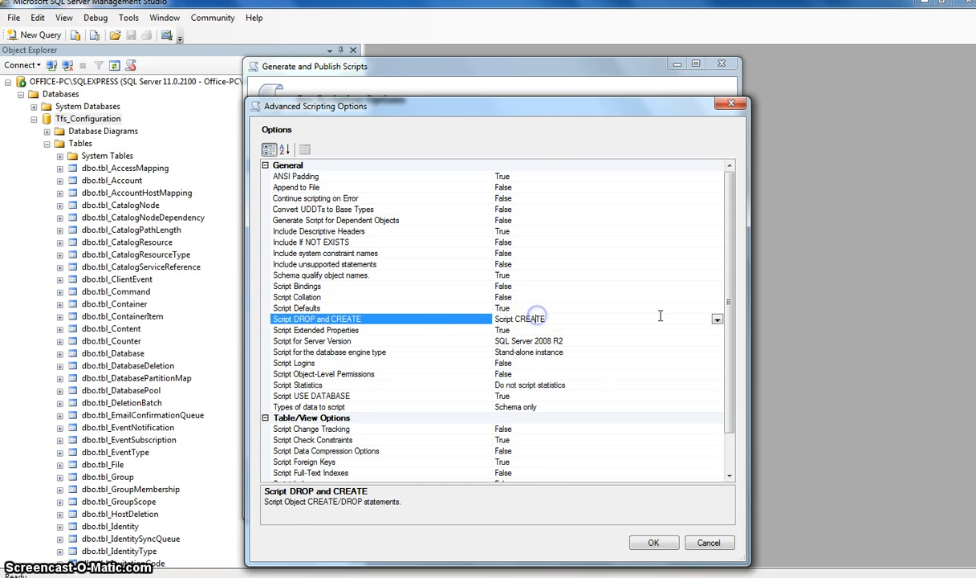
{"action": "left_click", "coordinate": [717, 319]}
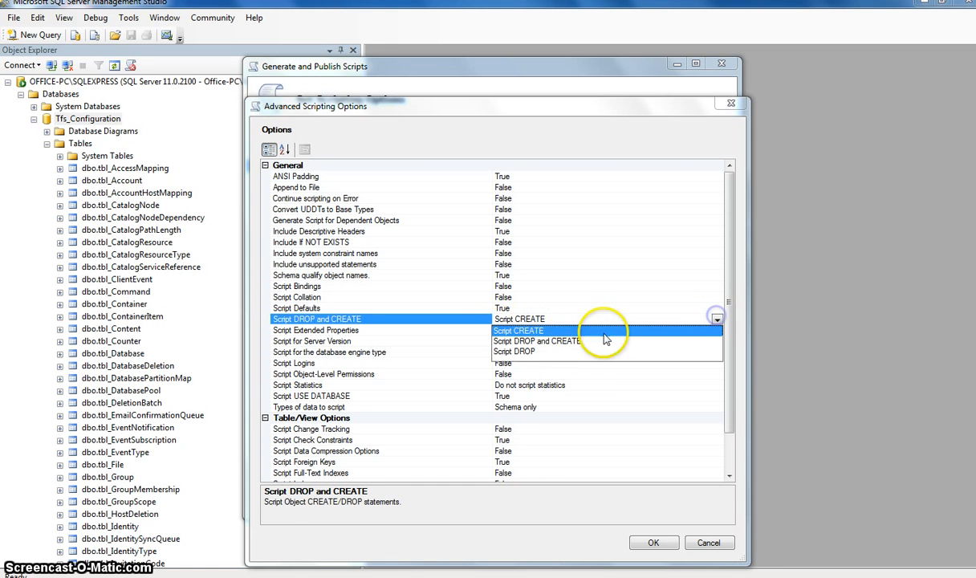
{"action": "left_click", "coordinate": [529, 341]}
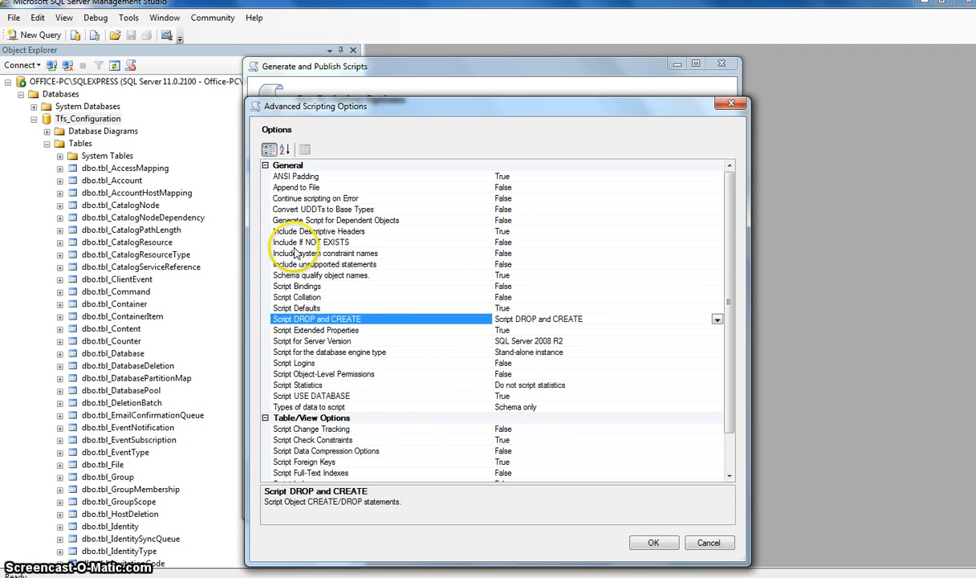
- Set the Include If NOT EXISTS scripting option to True
{"action": "left_click", "coordinate": [518, 242]}
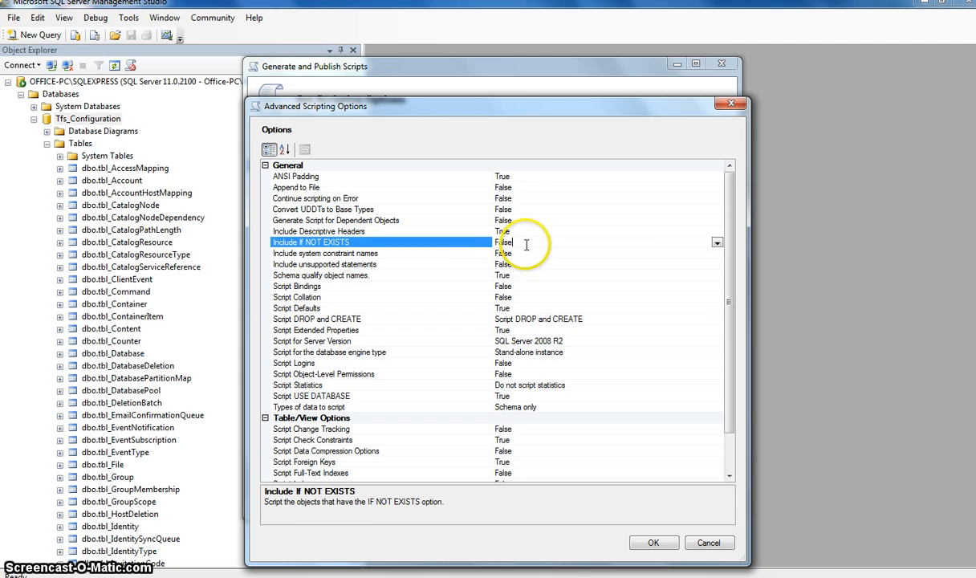
{"action": "left_click", "coordinate": [717, 241]}
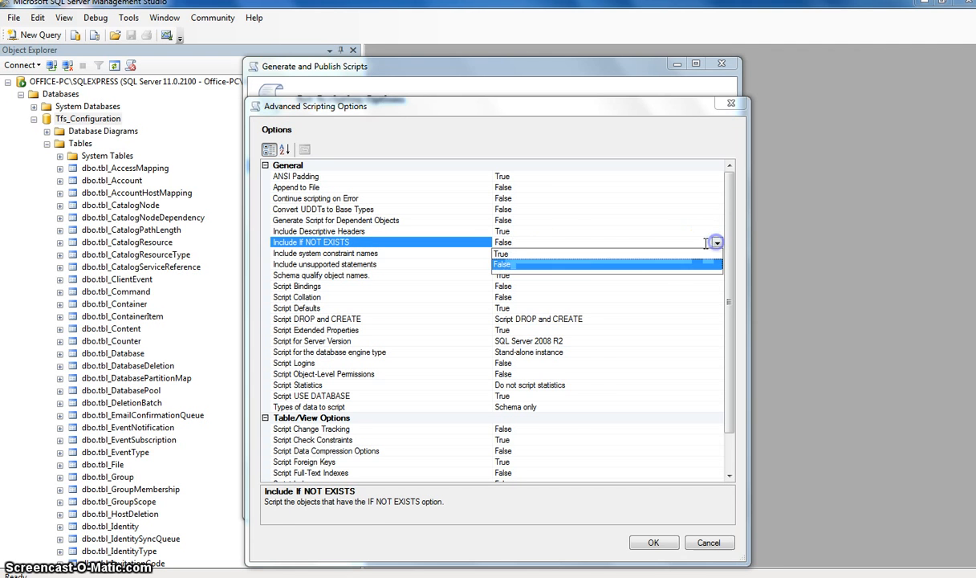
{"action": "left_click", "coordinate": [548, 254]}
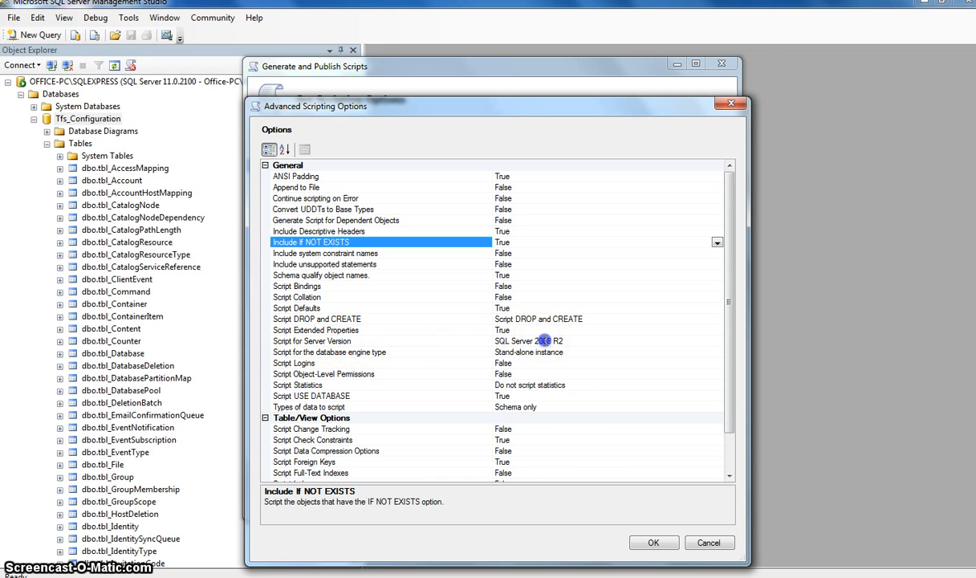
- Choose SQL Server 2008 R2 as the server version to script for, and accept the advanced scripting options
{"action": "left_click", "coordinate": [529, 341]}
{"action": "left_click", "coordinate": [716, 341]}
{"action": "left_click", "coordinate": [717, 341]}
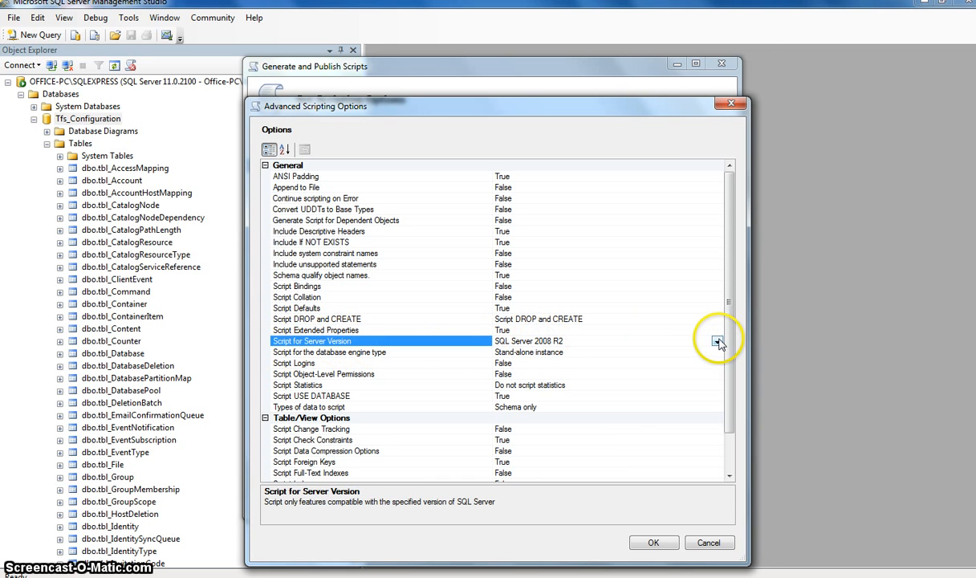
{"action": "left_click", "coordinate": [717, 341]}
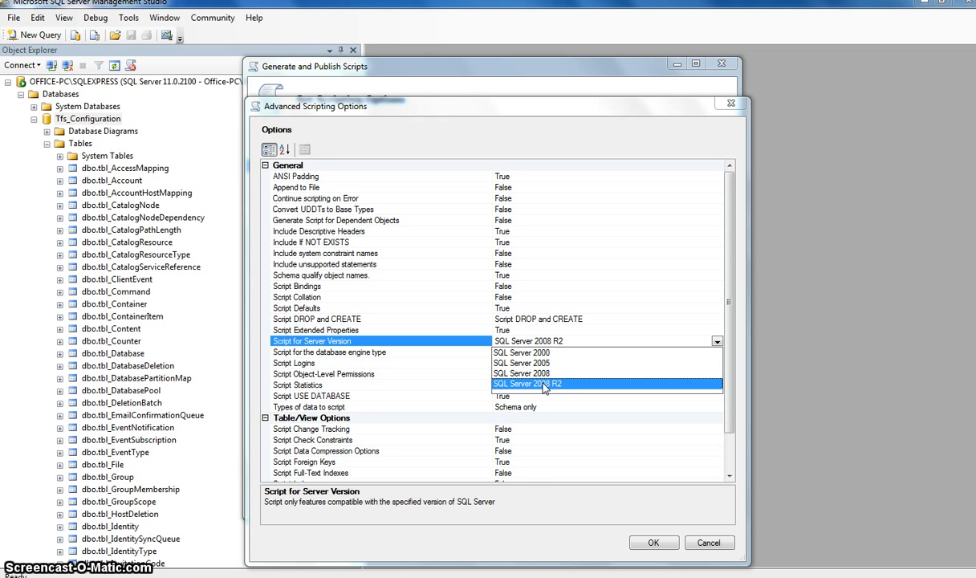
{"action": "left_click", "coordinate": [511, 384]}
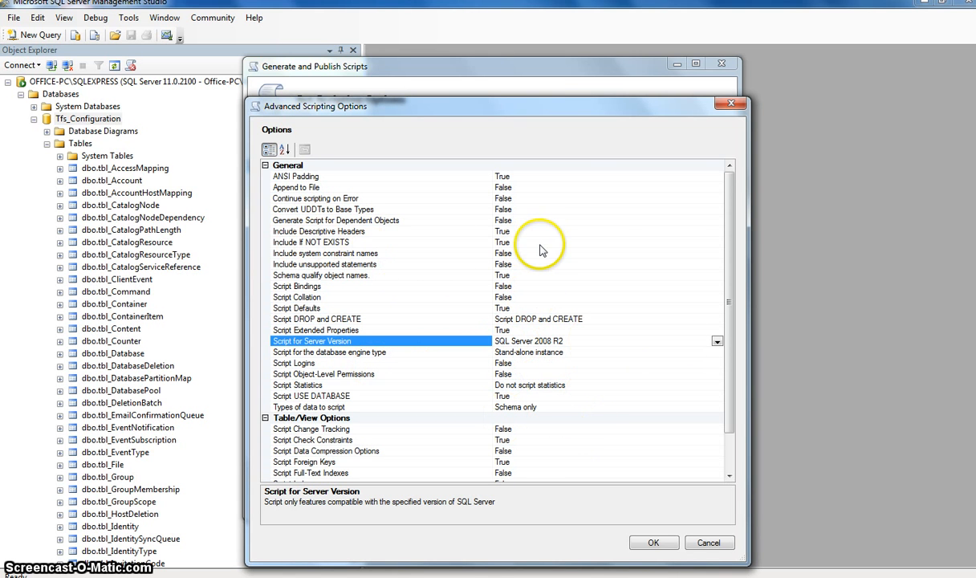
{"action": "left_click", "coordinate": [650, 543]}
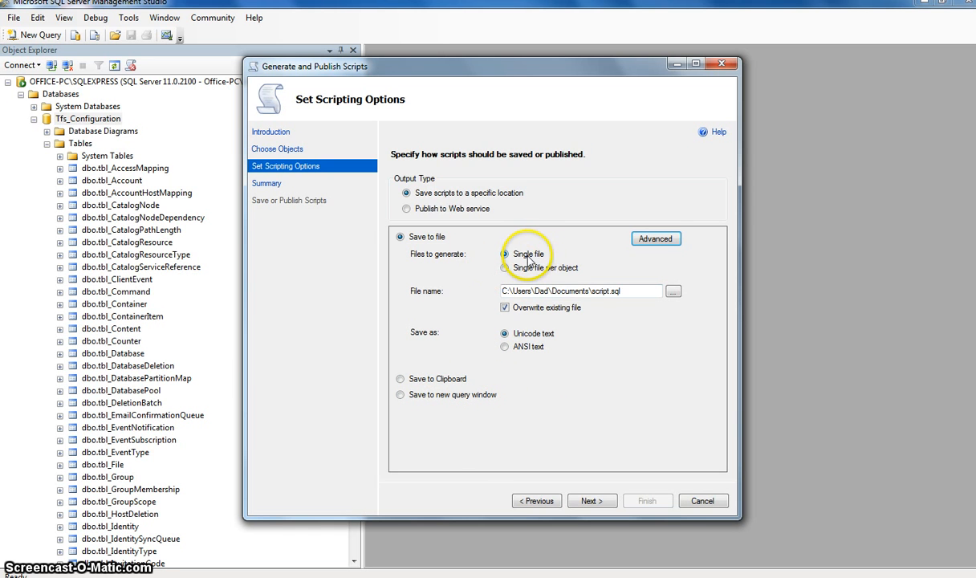
- Send the output to a new query window, generate the script, and finish the wizard
{"action": "double_click", "coordinate": [605, 290]}
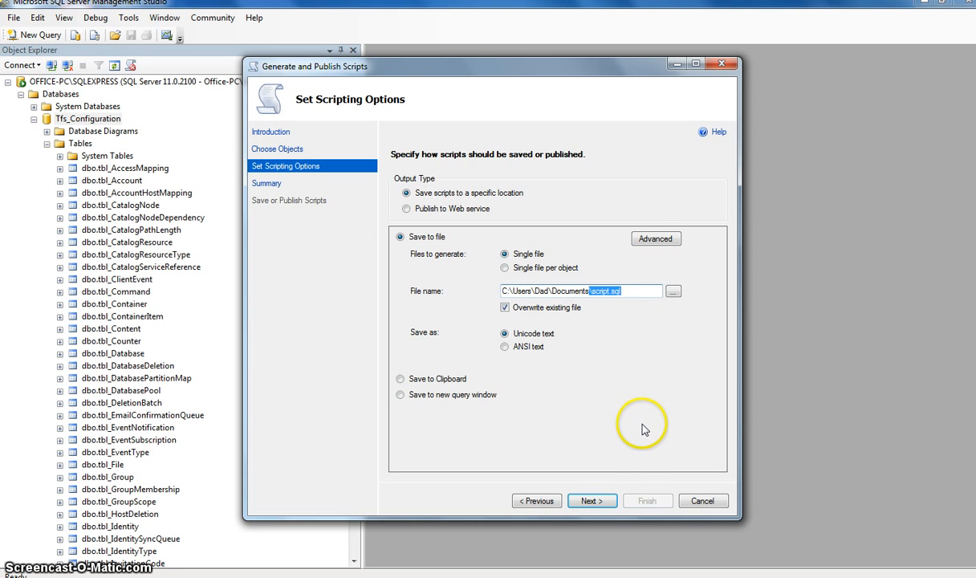
{"action": "left_click", "coordinate": [415, 401]}
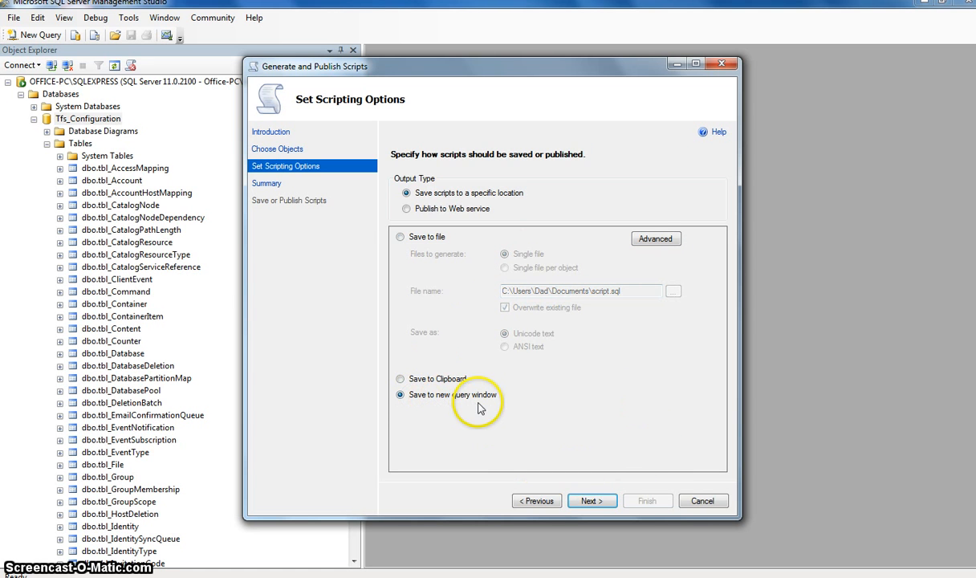
{"action": "left_click", "coordinate": [608, 500]}
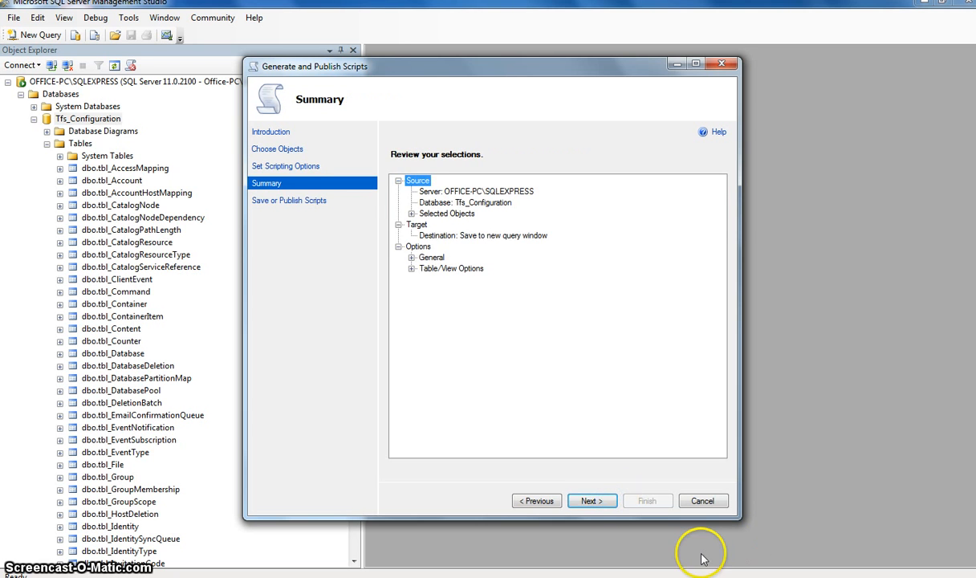
{"action": "left_click", "coordinate": [608, 501]}
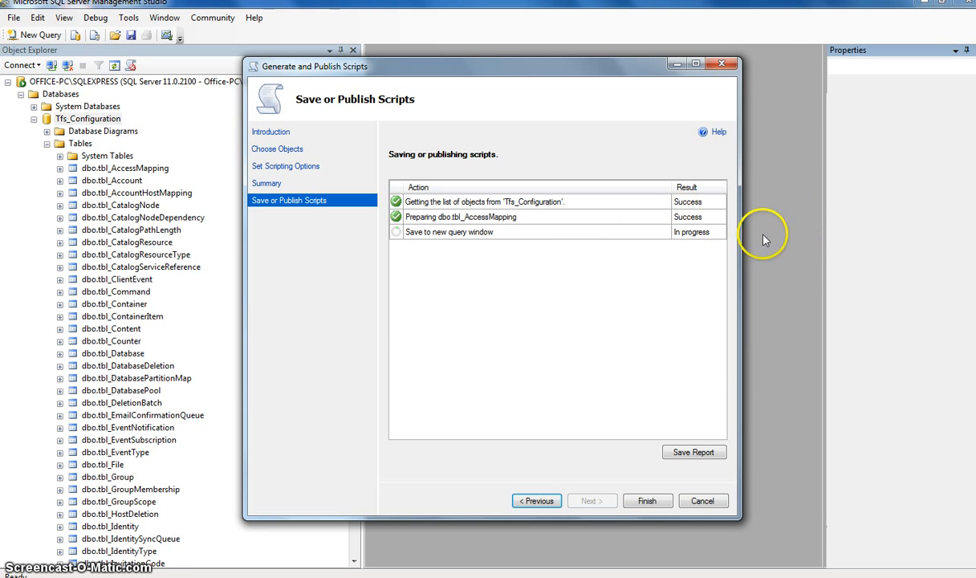
{"action": "left_click", "coordinate": [655, 502]}
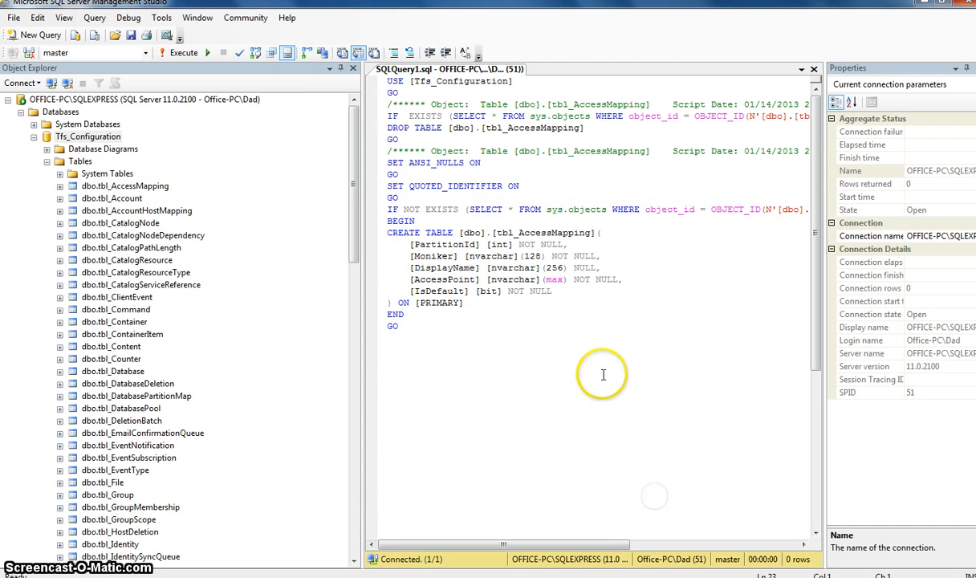
- Close the Properties window and narrow Object Explorer so the generated script's long lines fit in the query editor
{"action": "left_click_drag", "start_coordinate": [469, 409], "coordinate": [322, 43]}
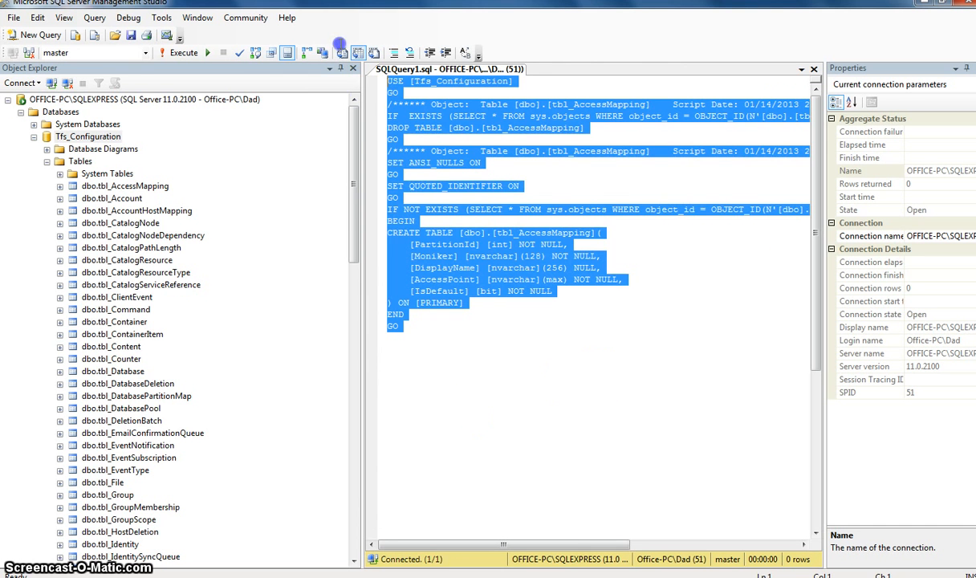
{"action": "left_click", "coordinate": [557, 355]}
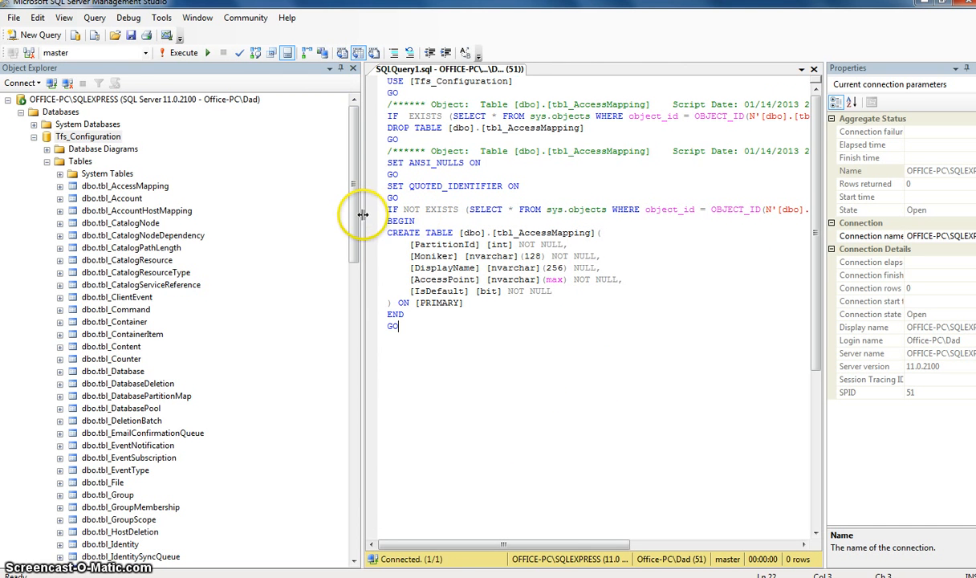
{"action": "left_click", "coordinate": [969, 71]}
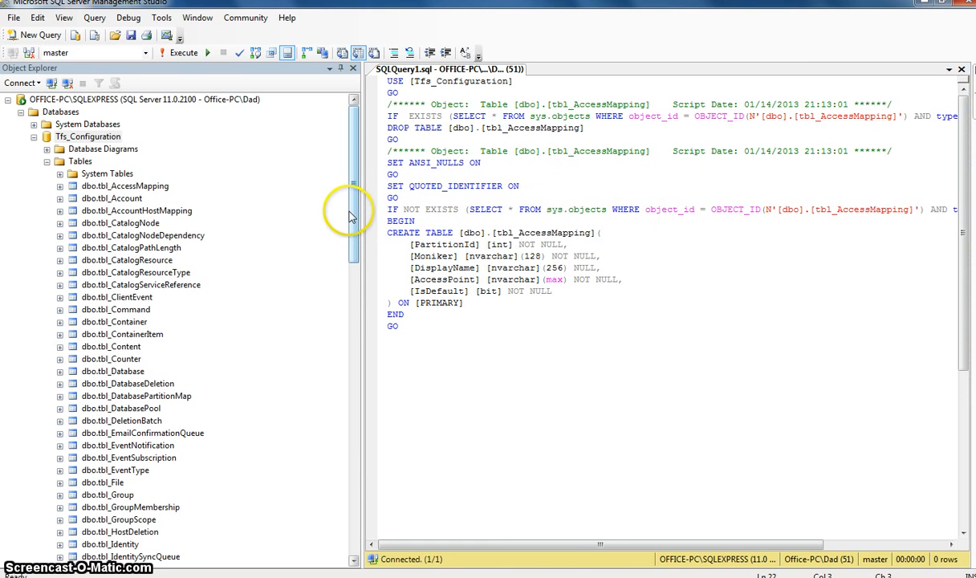
{"action": "left_click_drag", "start_coordinate": [365, 218], "coordinate": [196, 212]}
{"action": "left_click", "coordinate": [403, 268]}
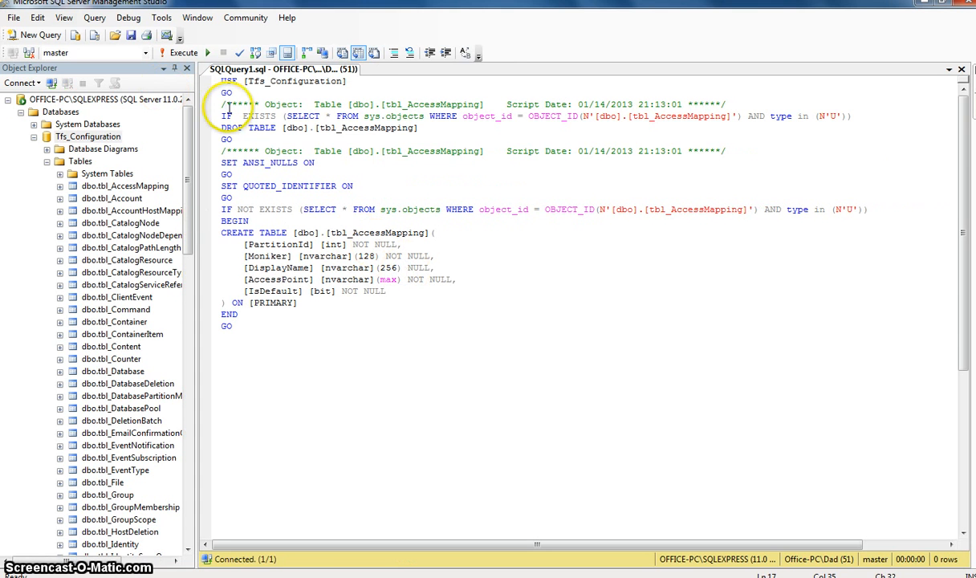
- Examine the generated script's USE statement, conditional DROP TABLE, ANSI_NULLS and QUOTED_IDENTIFIER settings, and conditional CREATE TABLE block for tbl_AccessMapping
{"action": "double_click", "coordinate": [248, 81]}
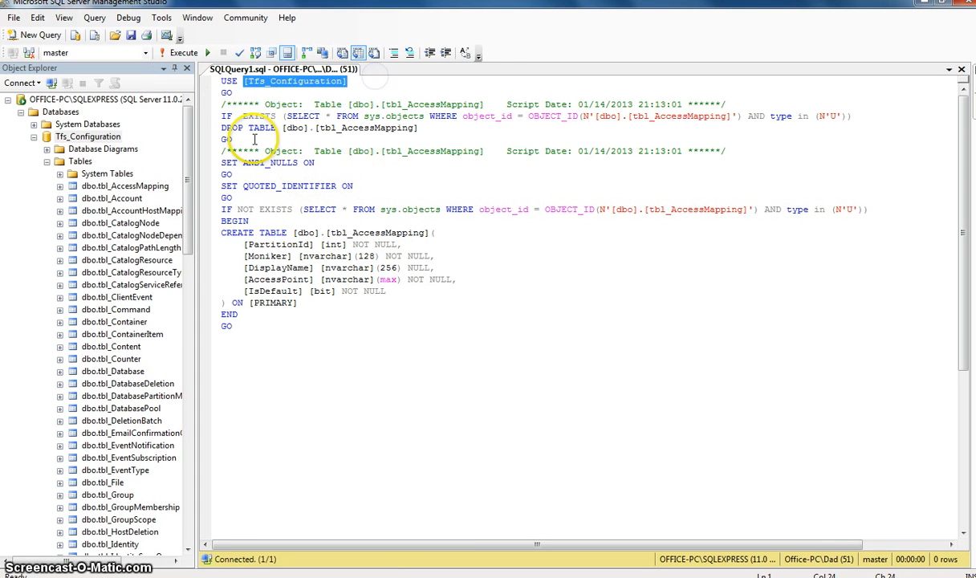
{"action": "left_click_drag", "start_coordinate": [234, 93], "coordinate": [191, 98]}
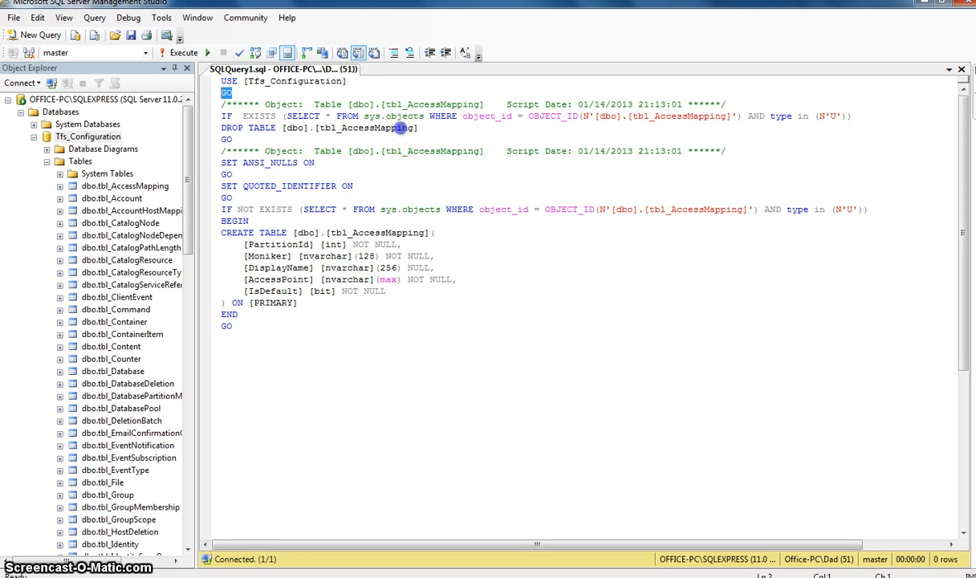
{"action": "left_click_drag", "start_coordinate": [419, 129], "coordinate": [170, 121]}
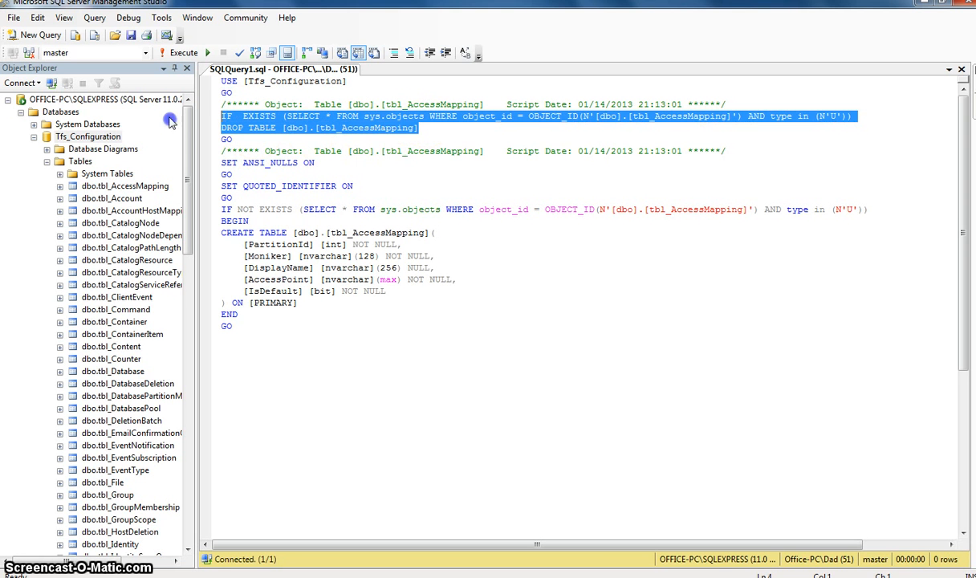
{"action": "left_click", "coordinate": [298, 173]}
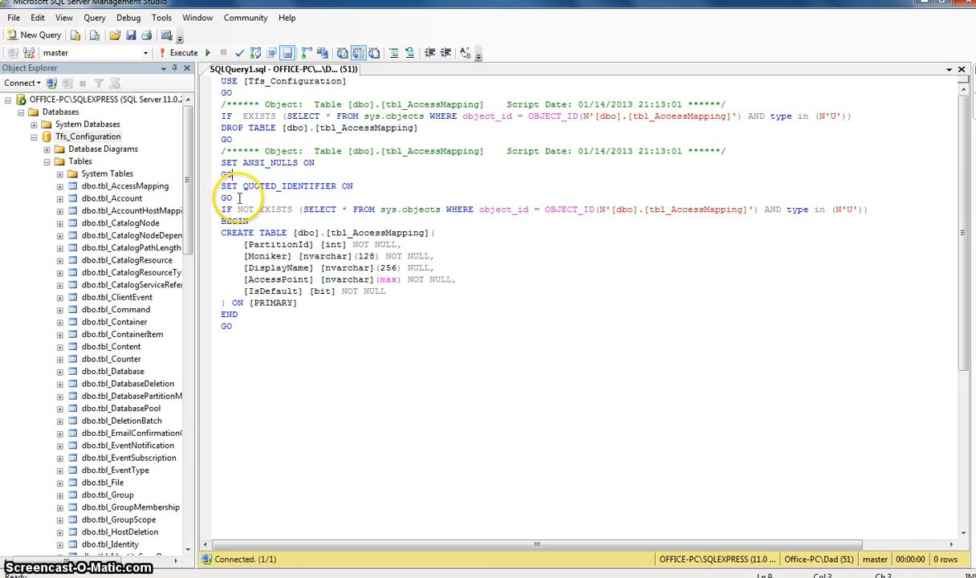
{"action": "left_click_drag", "start_coordinate": [239, 197], "coordinate": [205, 157]}
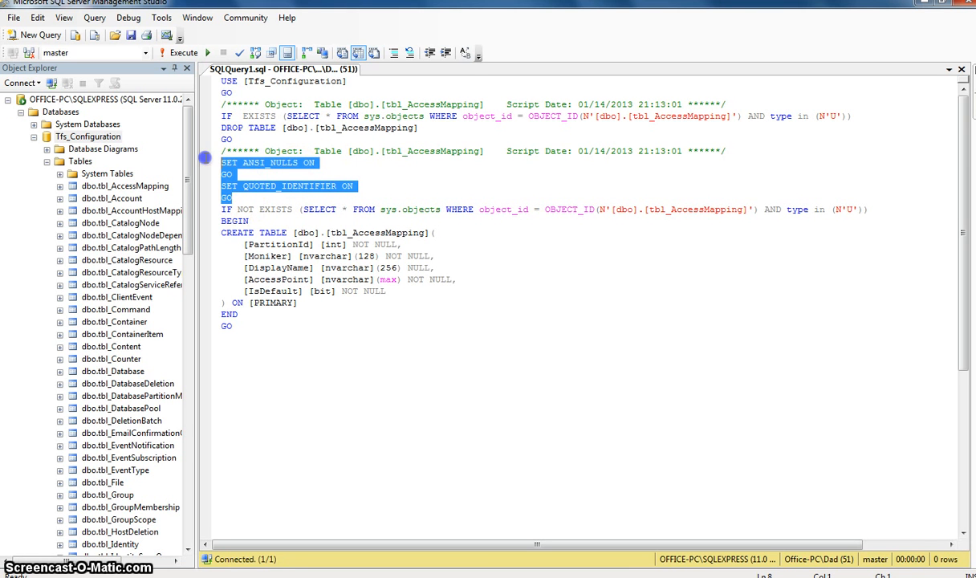
{"action": "left_click", "coordinate": [351, 193]}
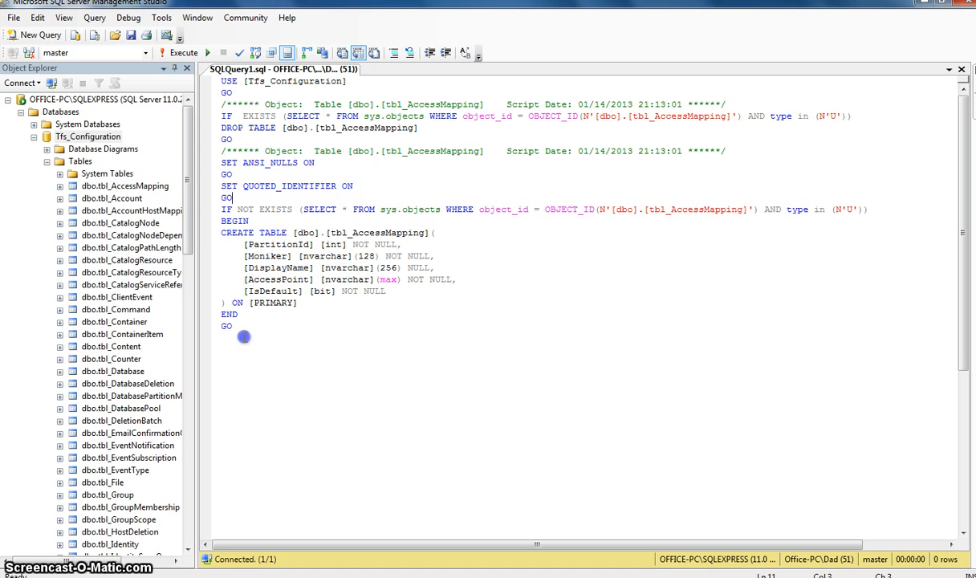
{"action": "left_click_drag", "start_coordinate": [235, 326], "coordinate": [194, 212]}
{"action": "left_click", "coordinate": [431, 256]}
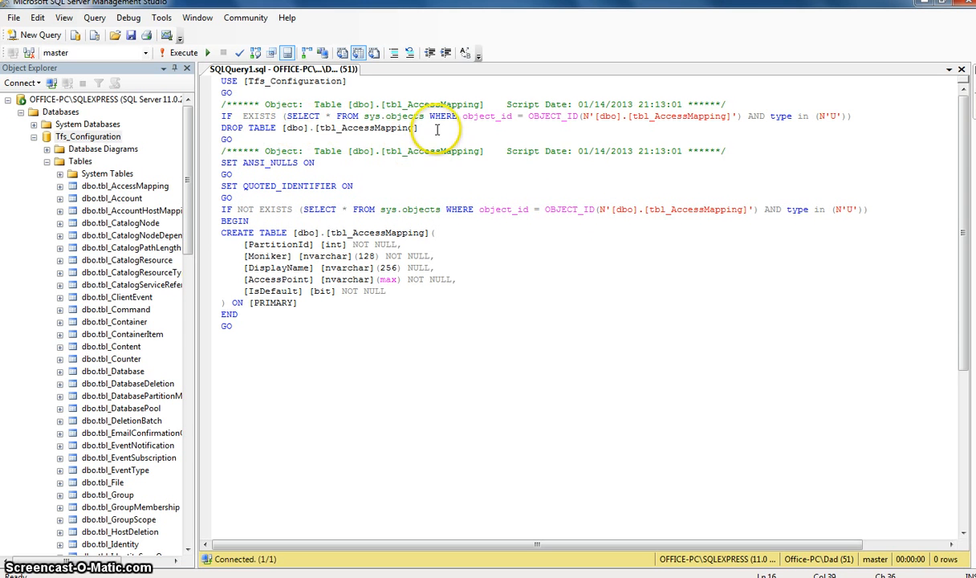
{"action": "left_click_drag", "start_coordinate": [418, 128], "coordinate": [210, 128]}
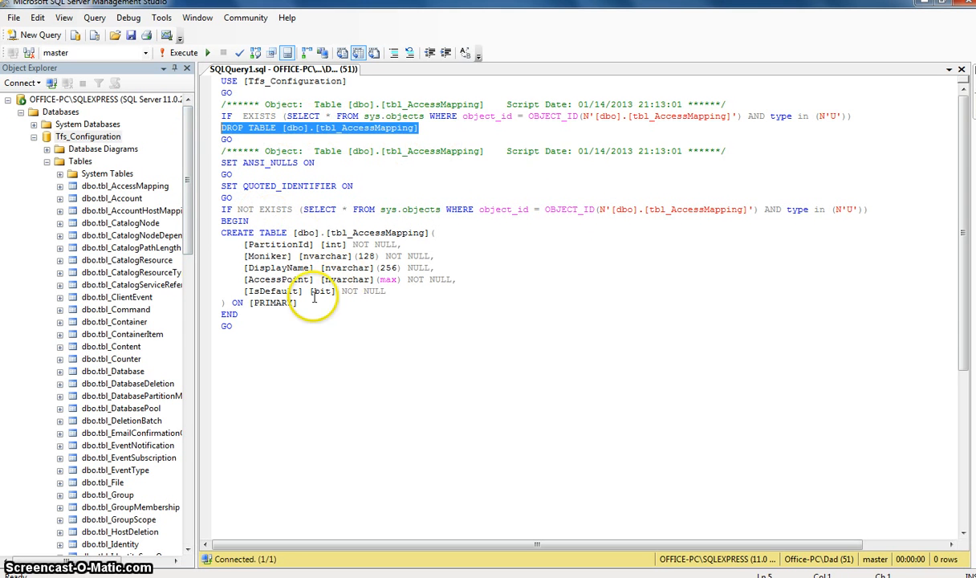
{"action": "left_click_drag", "start_coordinate": [298, 303], "coordinate": [210, 221]}
{"action": "left_click", "coordinate": [451, 371]}
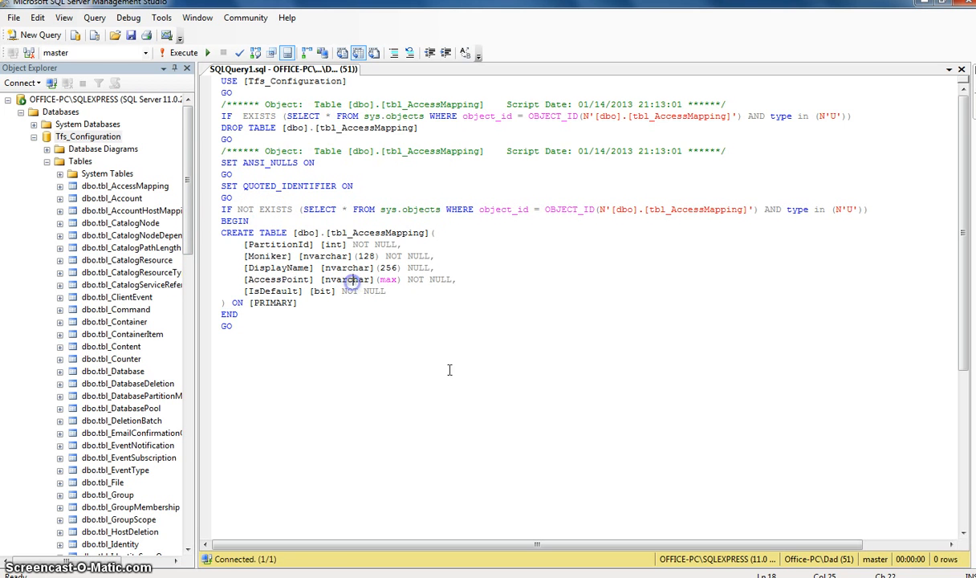
{"action": "key", "text": "ctrl+a"}
{"action": "left_click", "coordinate": [427, 370]}
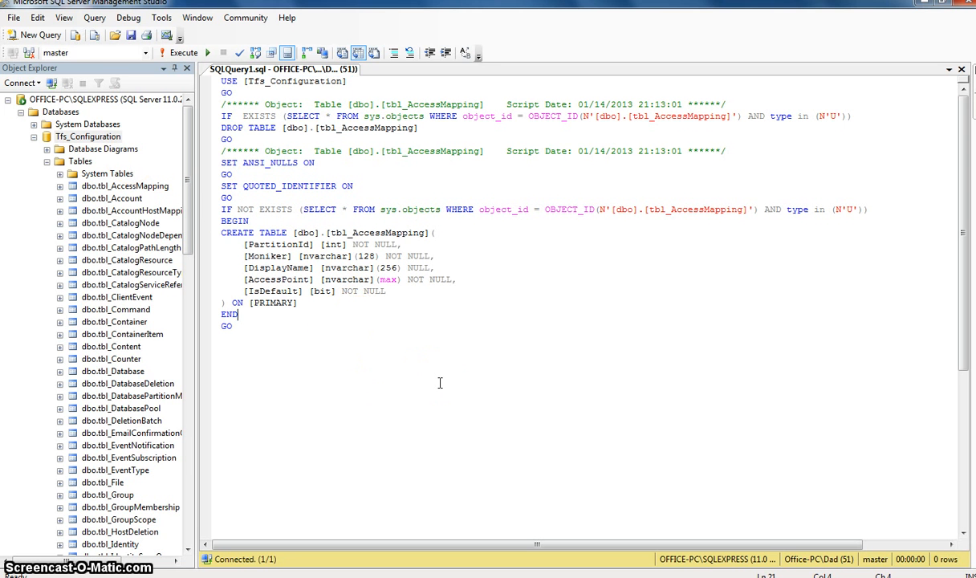
{"action": "left_click", "coordinate": [84, 163]}
{"action": "right_click", "coordinate": [88, 163]}
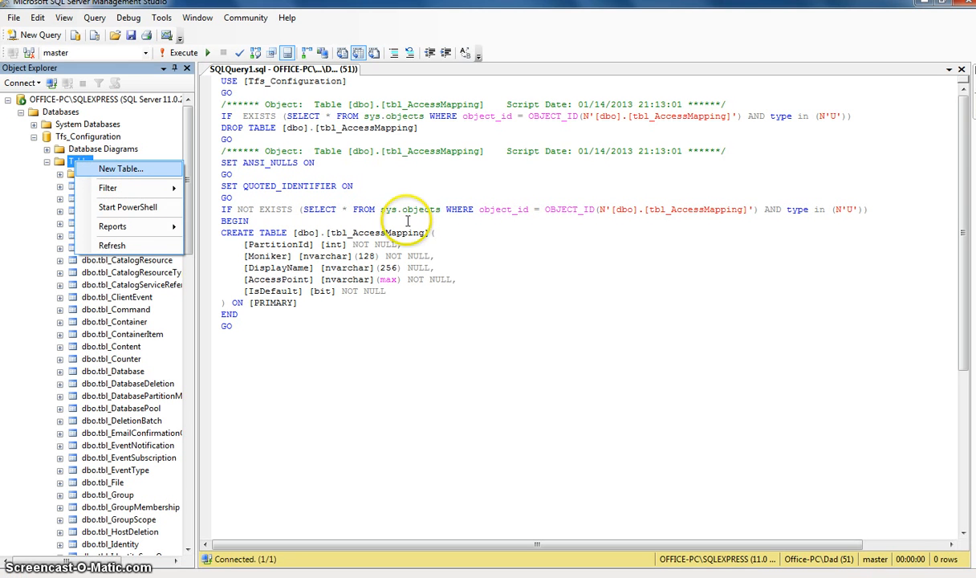
{"action": "left_click", "coordinate": [446, 232]}
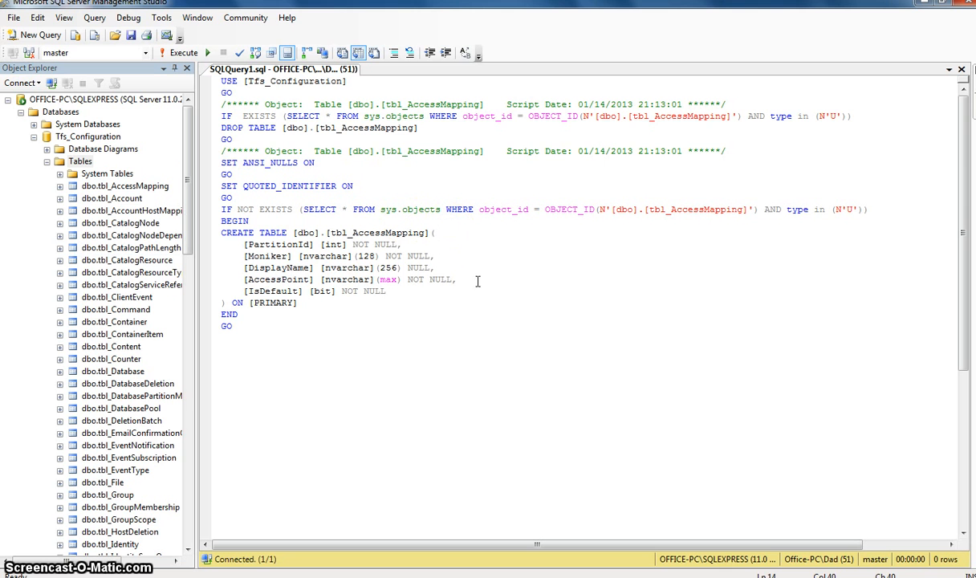